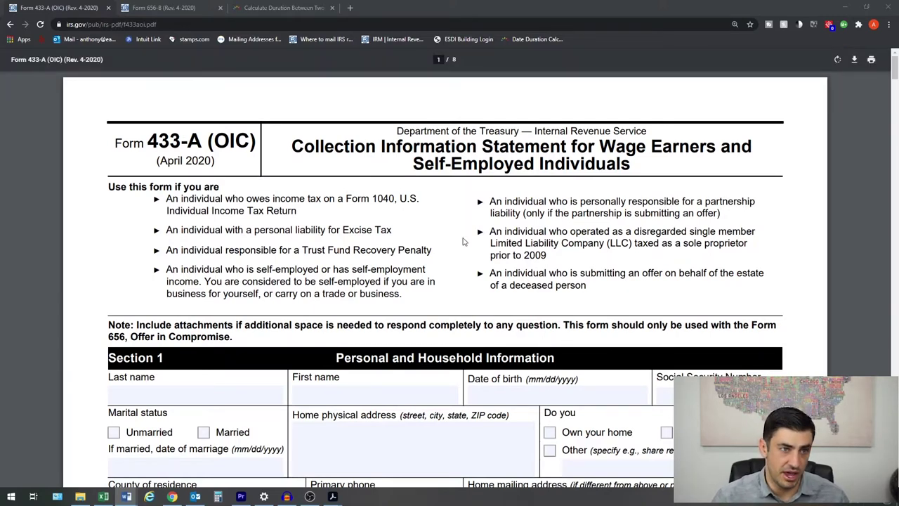
# Step: Go to Section 8, Calculate Your Minimum Offer Amount, on page 7 of Form 433-A (OIC)
pyautogui.scroll(-1, 463, 242)
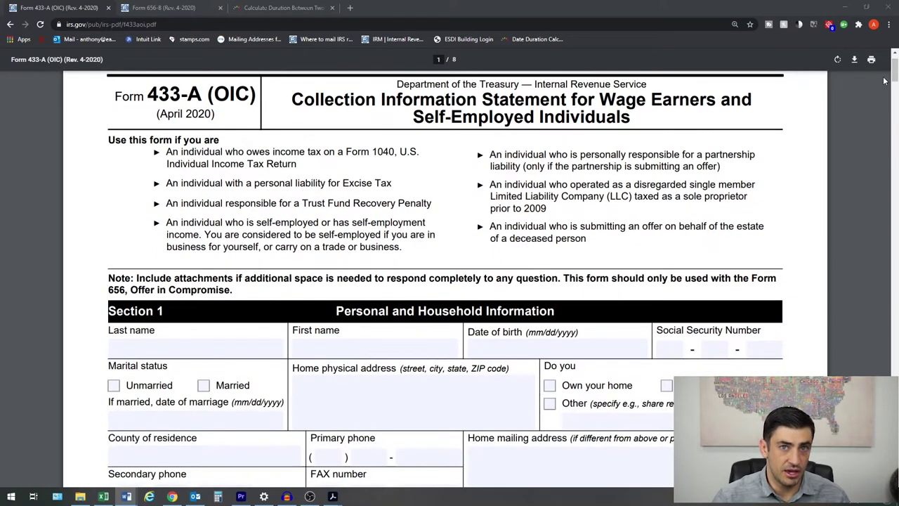
pyautogui.moveTo(891, 79); pyautogui.dragTo(883, 372)
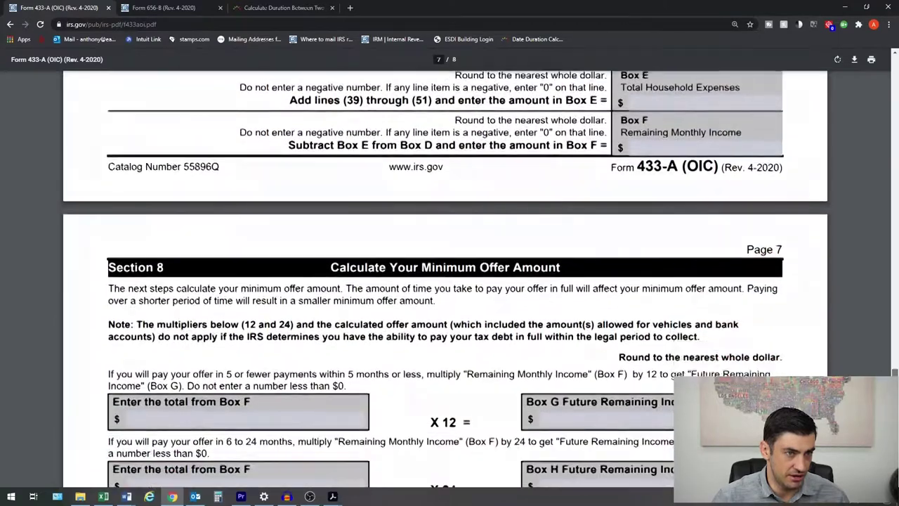
pyautogui.scroll(-3, 561, 311)
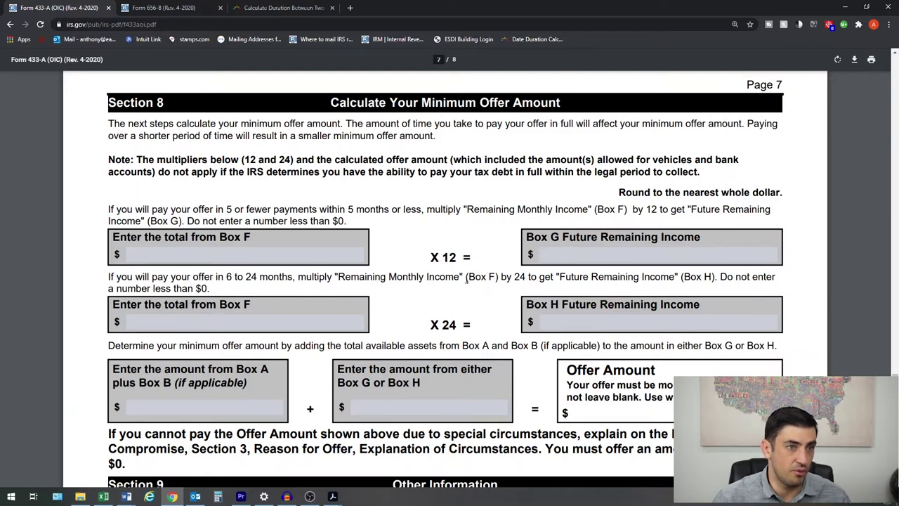
# Step: Trace Section 8's Box F entry to Remaining Monthly Income, then highlight the X 12 multiplier and the "5 or fewer payments" condition
pyautogui.click(249, 252)
pyautogui.scroll(6, 702, 296)
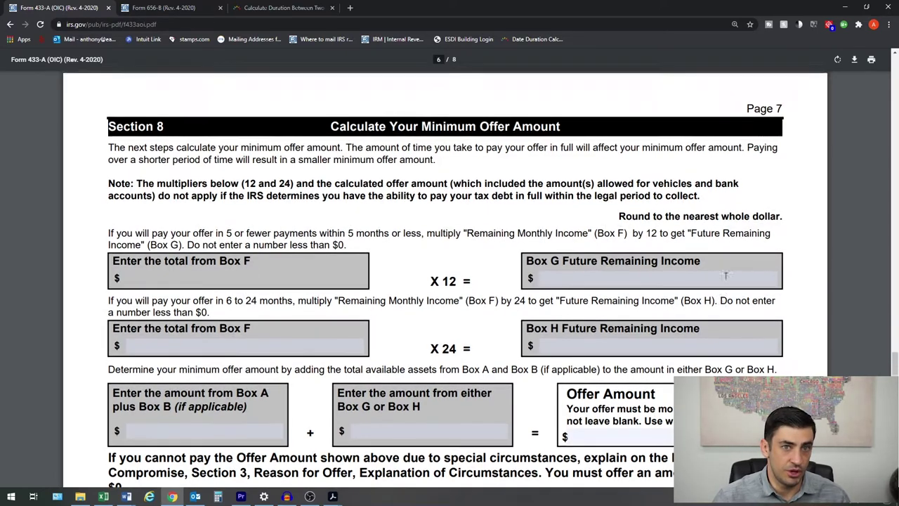
pyautogui.moveTo(642, 390); pyautogui.dragTo(678, 389)
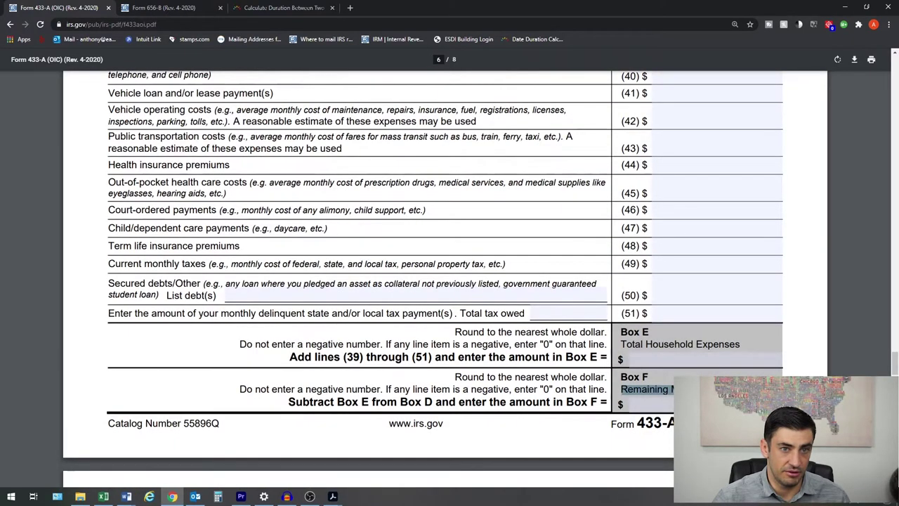
pyautogui.scroll(-5, 705, 299)
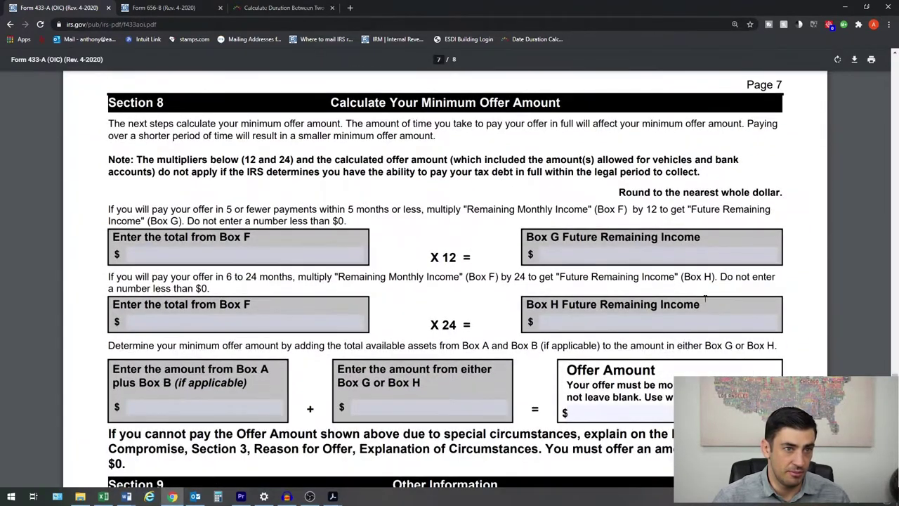
pyautogui.moveTo(425, 253); pyautogui.dragTo(467, 258)
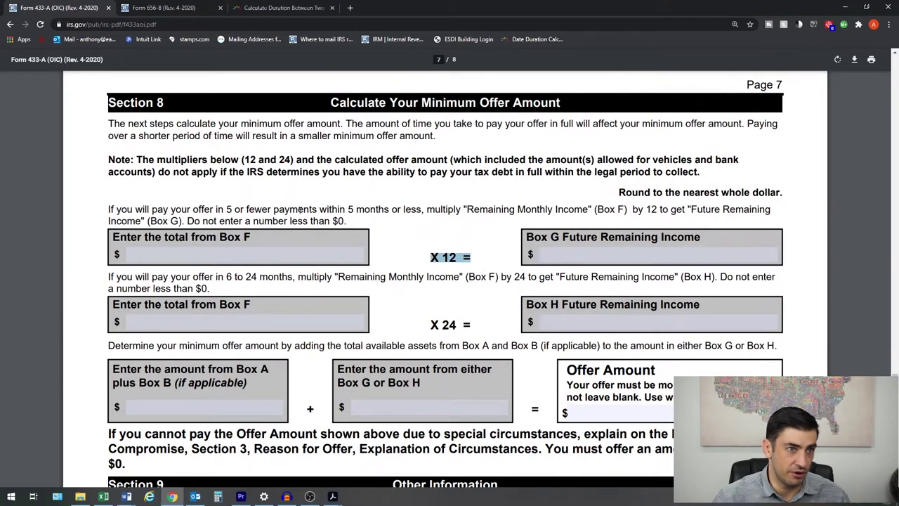
pyautogui.moveTo(215, 208); pyautogui.dragTo(291, 209)
# Step: Review the Lump Sum Cash terms in Section 4 of Form 656-B and return toward the start of its Form 656
pyautogui.click(137, 6)
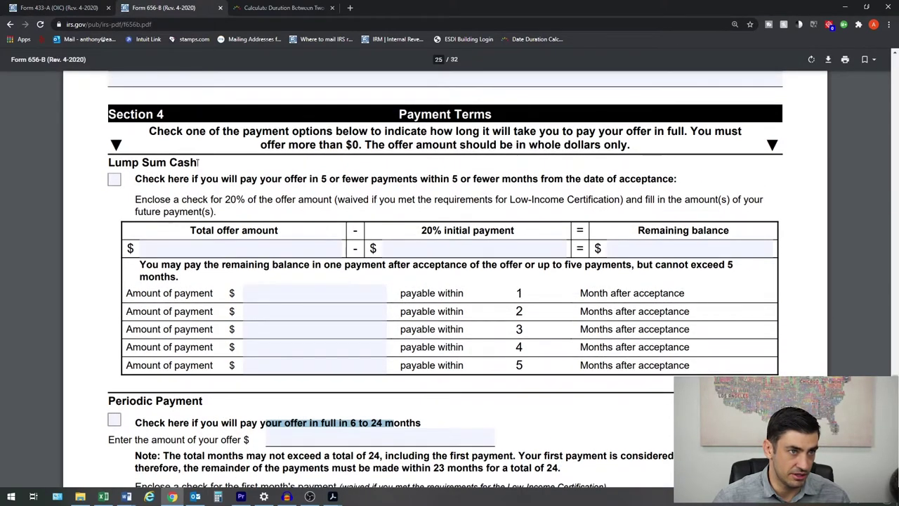
pyautogui.moveTo(198, 162); pyautogui.dragTo(102, 159)
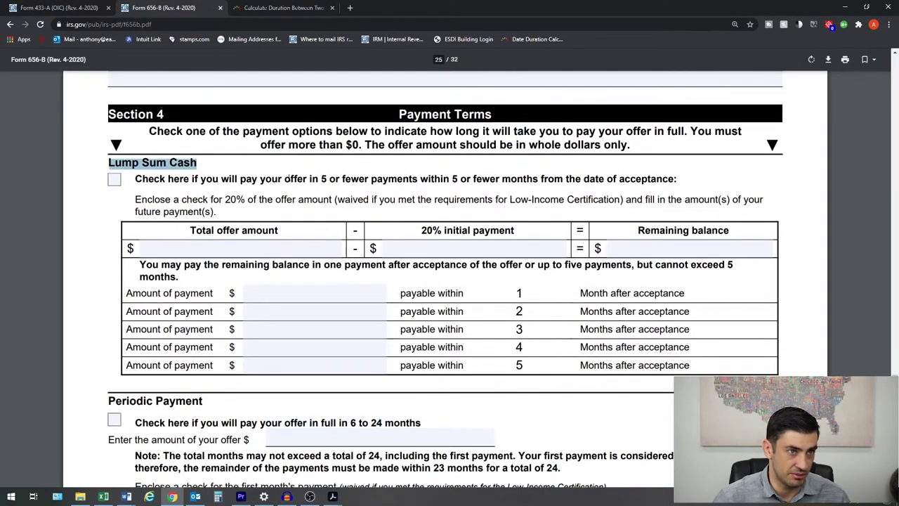
pyautogui.moveTo(260, 178); pyautogui.dragTo(351, 180)
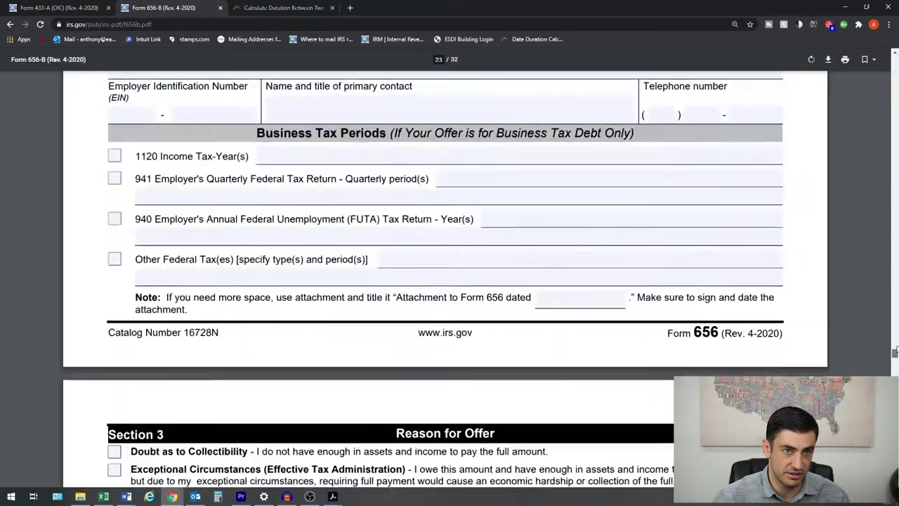
pyautogui.moveTo(895, 371); pyautogui.dragTo(895, 350)
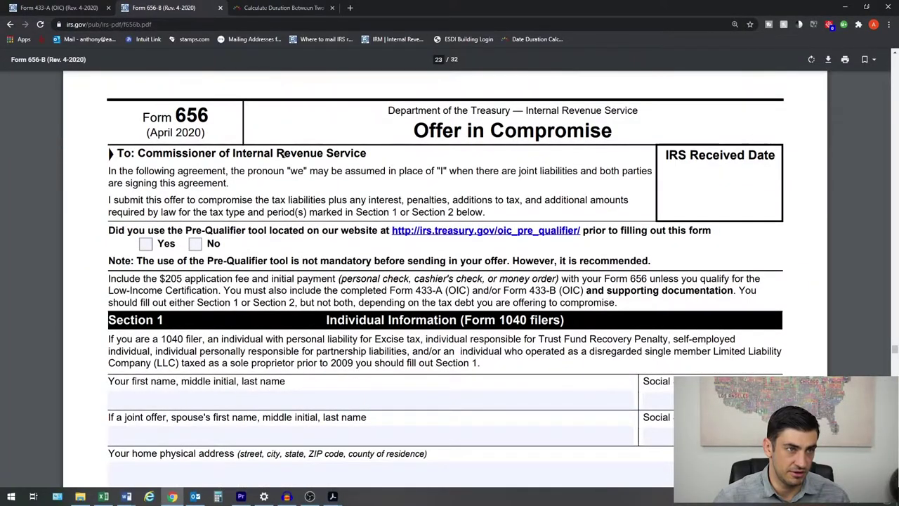
# Step: Return to Section 8 of Form 433-A (OIC) and follow the Box F total through Box G to the offer calculation
pyautogui.click(59, 8)
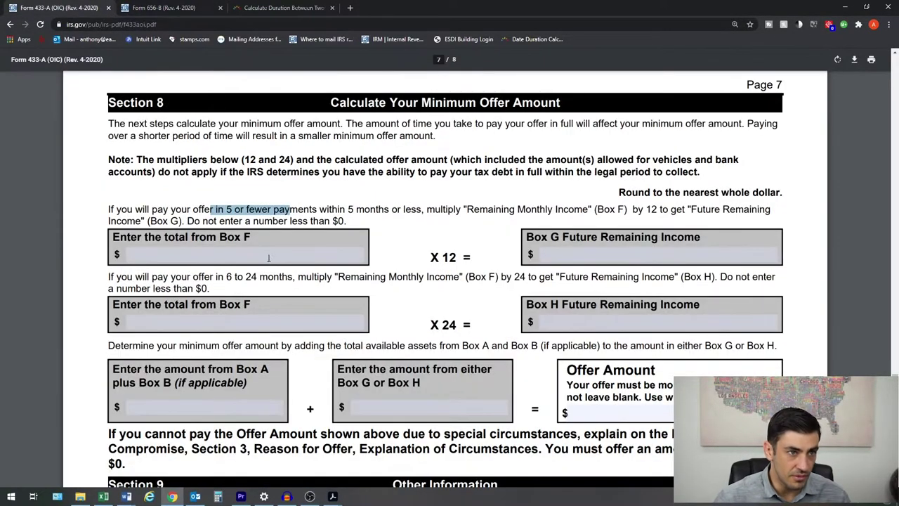
pyautogui.click(268, 258)
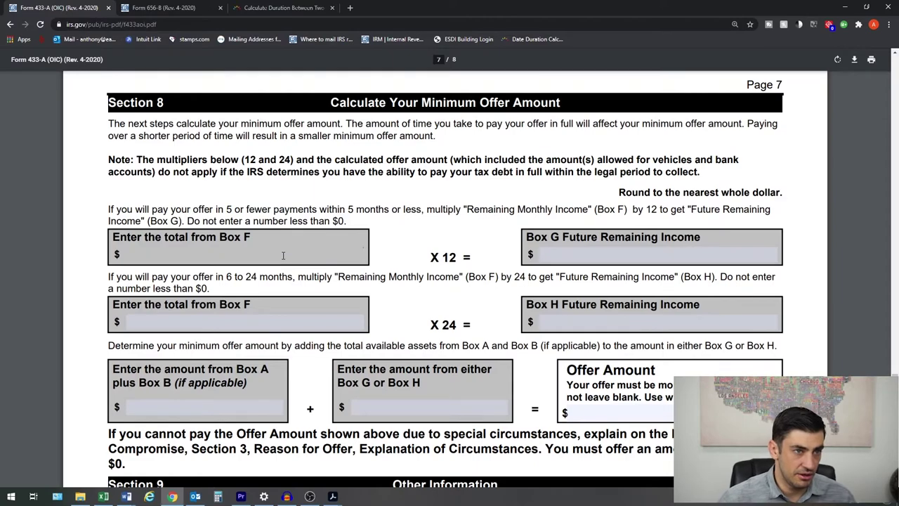
pyautogui.scroll(2, 288, 254)
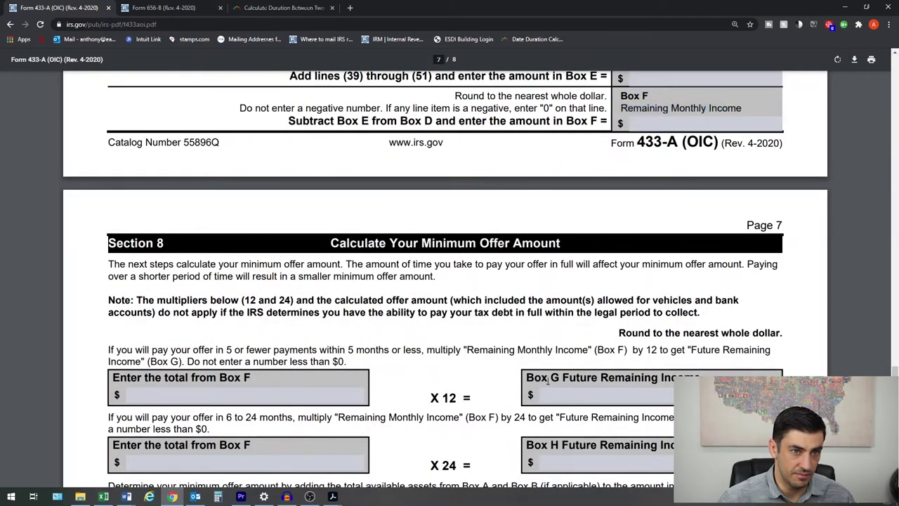
pyautogui.scroll(-2, 431, 338)
pyautogui.moveTo(526, 236); pyautogui.dragTo(560, 237)
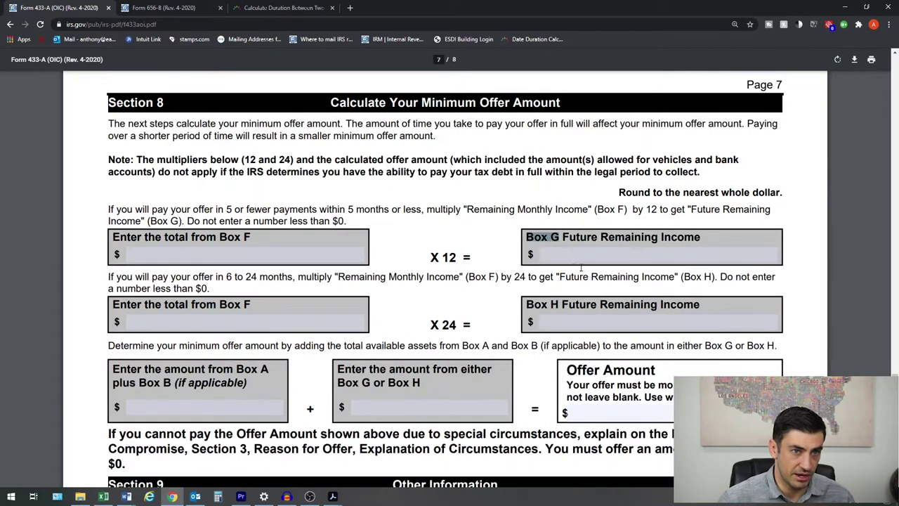
pyautogui.scroll(-1, 338, 288)
pyautogui.click(427, 313)
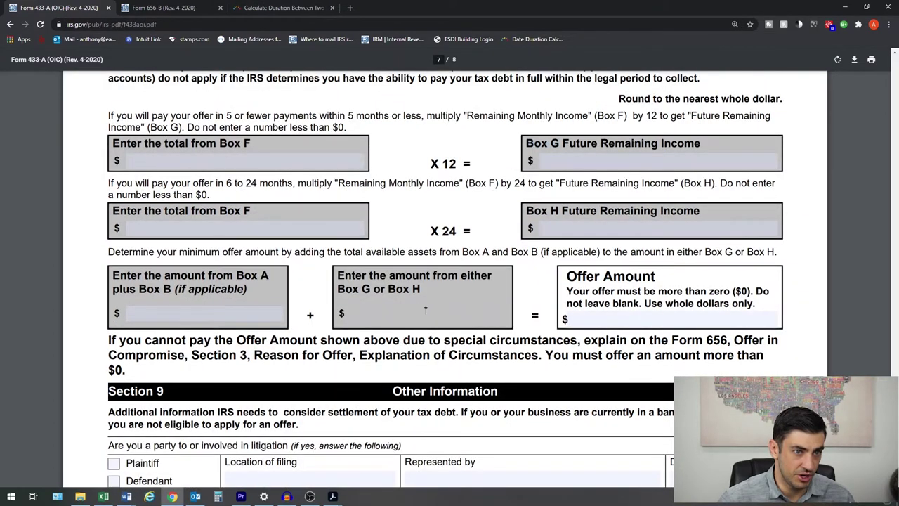
# Step: Highlight the Box A entry in the offer calculation and locate its source, Available Individual Equity in Assets, just before Section 4
pyautogui.moveTo(114, 275); pyautogui.dragTo(280, 297)
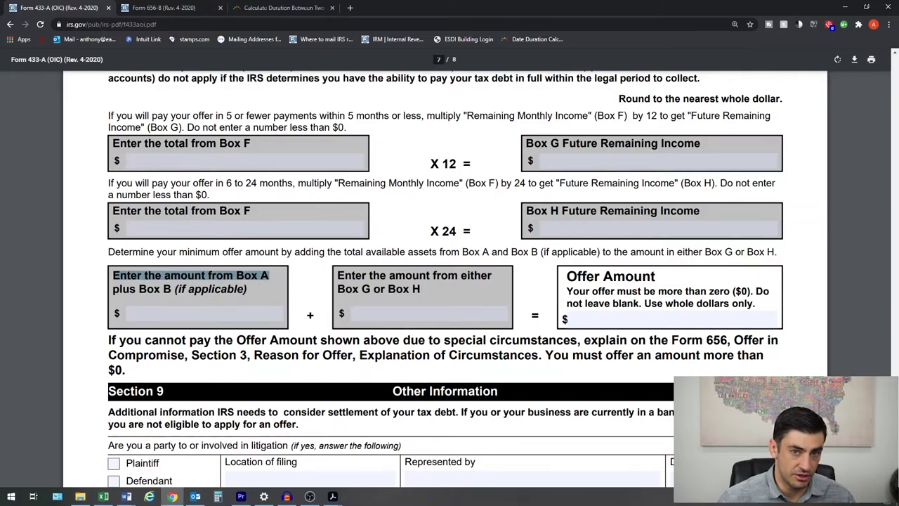
pyautogui.scroll(20, 857, 226)
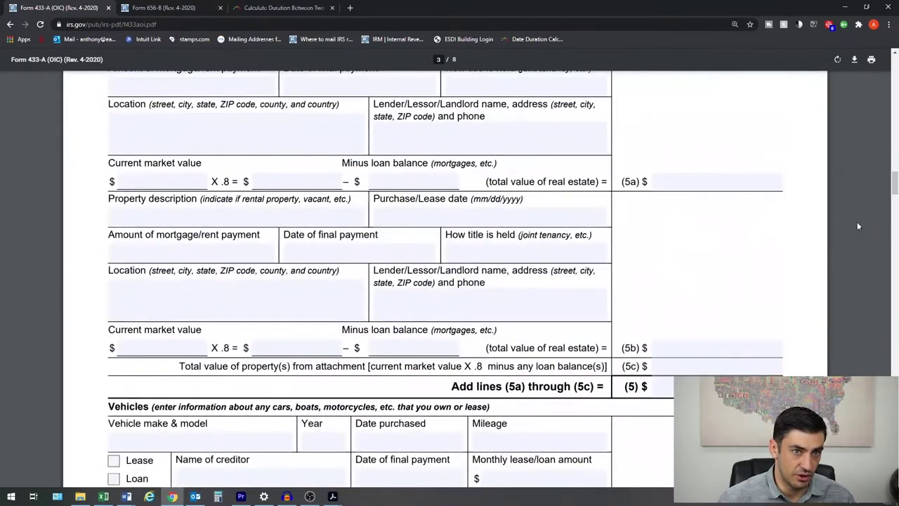
pyautogui.scroll(15, 827, 241)
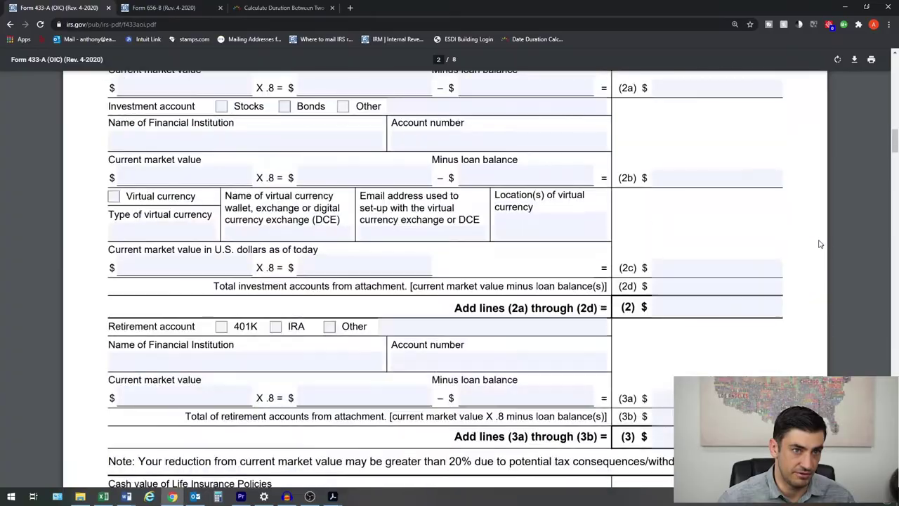
pyautogui.scroll(-20, 819, 248)
pyautogui.scroll(12, 801, 249)
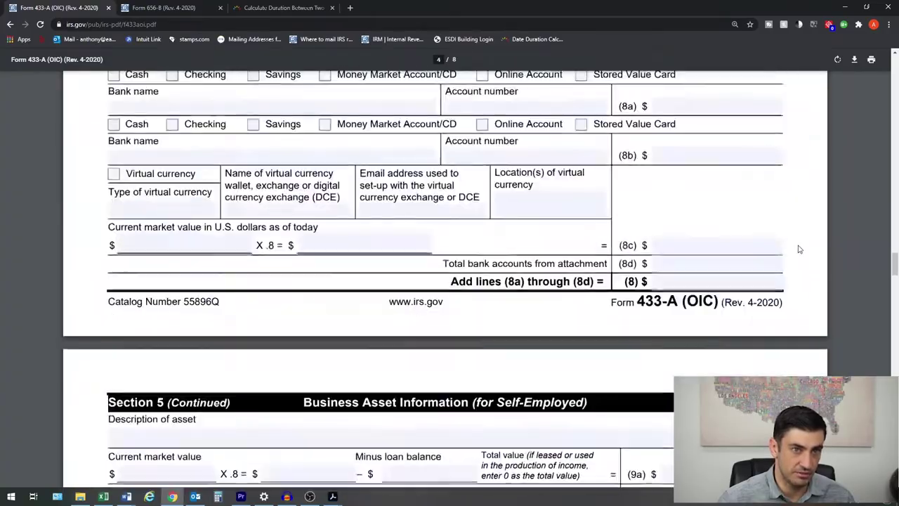
pyautogui.scroll(2, 800, 249)
pyautogui.moveTo(625, 297); pyautogui.dragTo(781, 298)
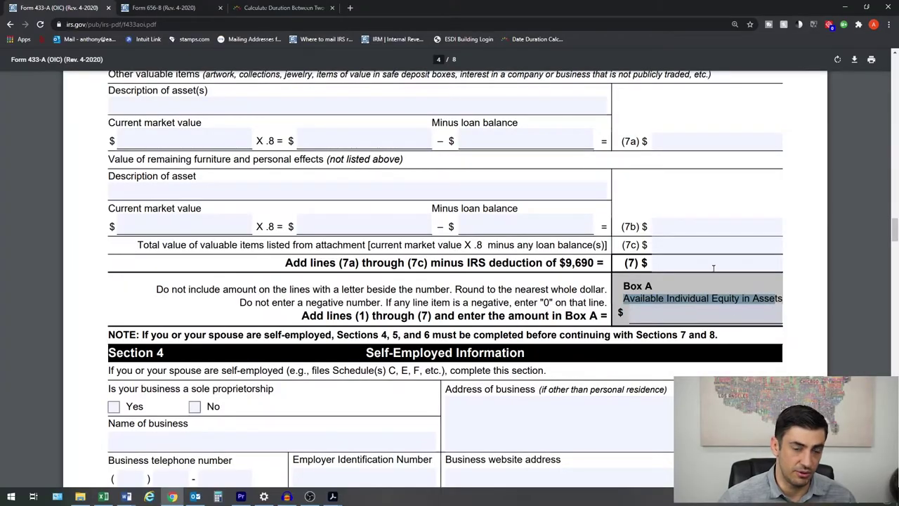
# Step: Return to Section 8 and review Box G Future Remaining Income together with the Offer Amount field
pyautogui.scroll(-8, 703, 274)
pyautogui.scroll(-20, 697, 280)
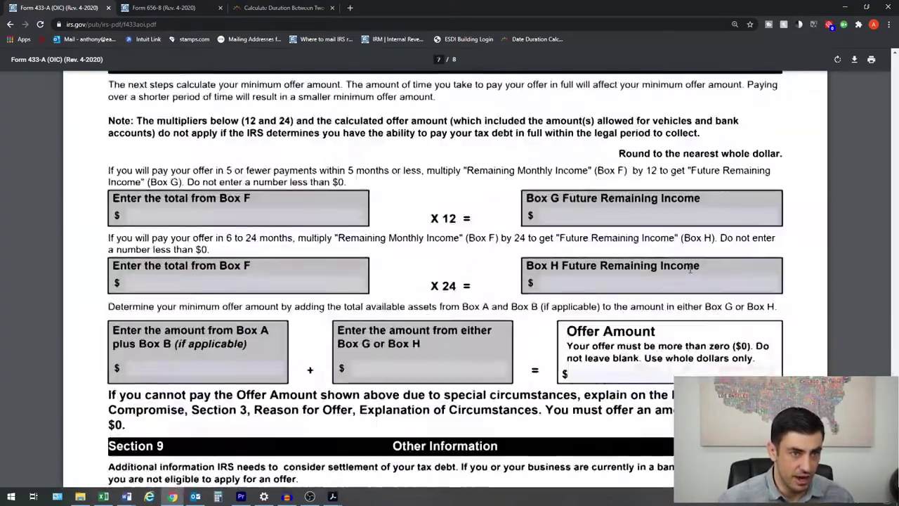
pyautogui.scroll(9, 695, 276)
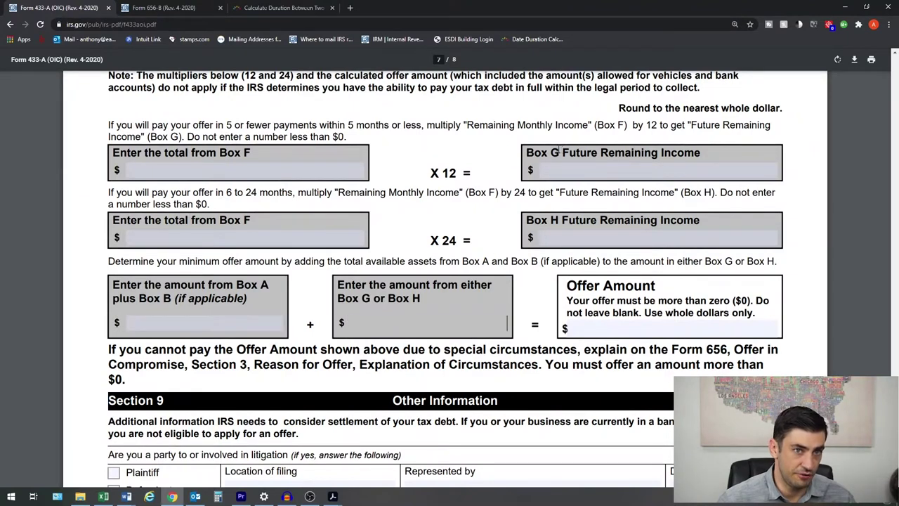
pyautogui.moveTo(552, 152); pyautogui.dragTo(711, 154)
pyautogui.click(644, 327)
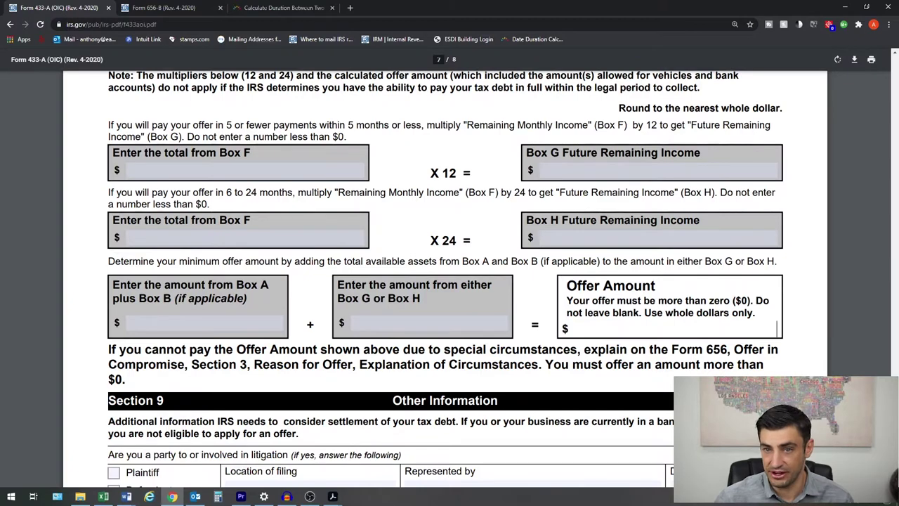
# Step: Switch to the CSED Test workbook in Excel and select the table of tax years, tax debts and CSED dates
pyautogui.hotkey('alt', 'Tab')
pyautogui.click(493, 283)
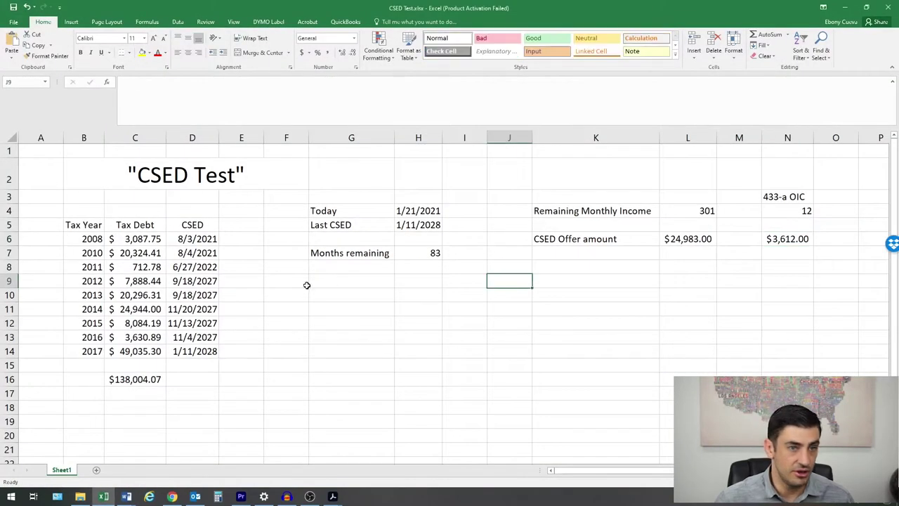
pyautogui.click(243, 181)
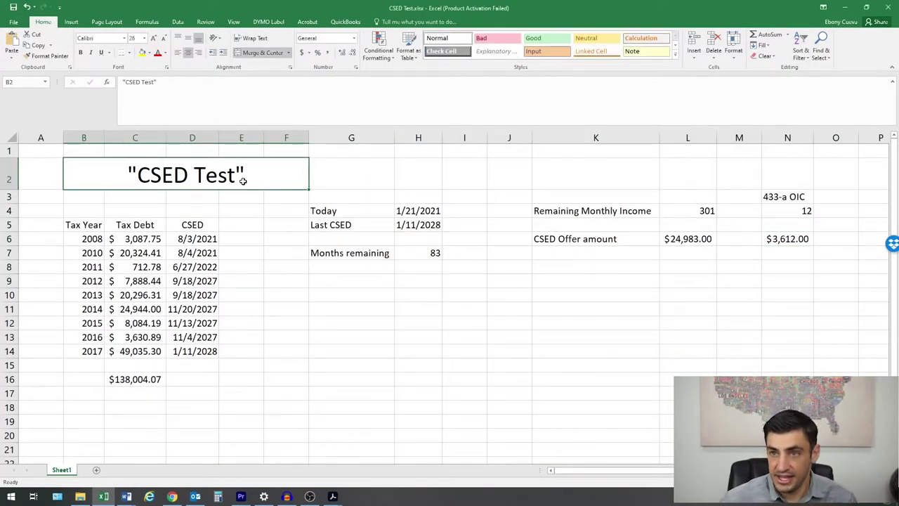
pyautogui.moveTo(75, 241); pyautogui.dragTo(186, 351)
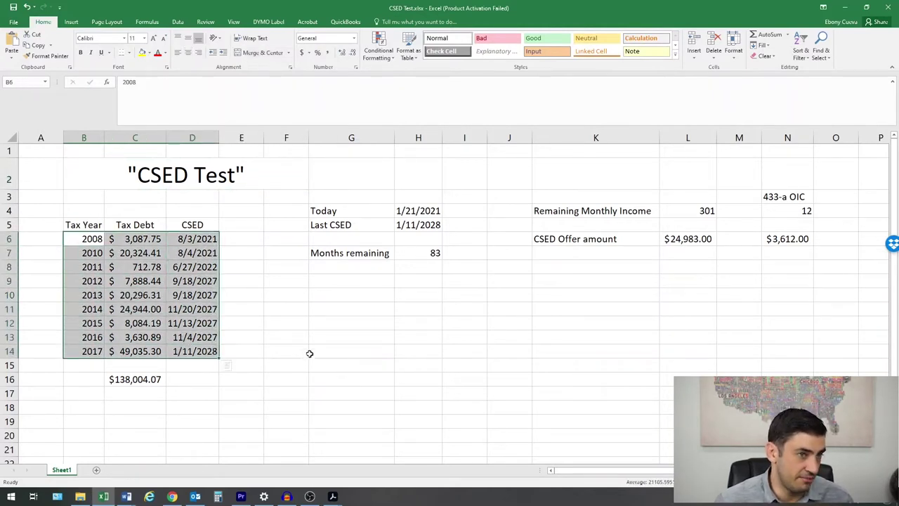
# Step: Inspect individual tax years, debts and CSED dates in the table, ending with the CSED for tax year 2017
pyautogui.click(132, 241)
pyautogui.click(92, 240)
pyautogui.click(173, 264)
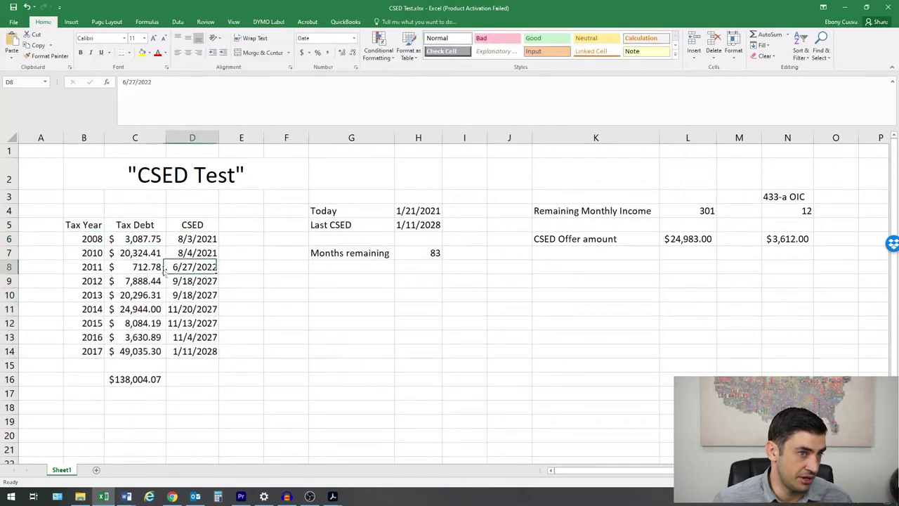
pyautogui.click(184, 252)
pyautogui.click(190, 321)
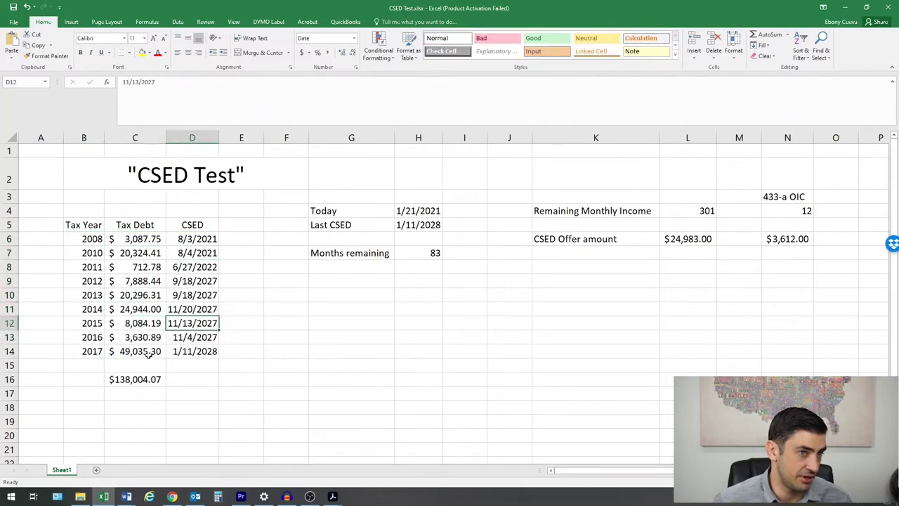
pyautogui.click(194, 352)
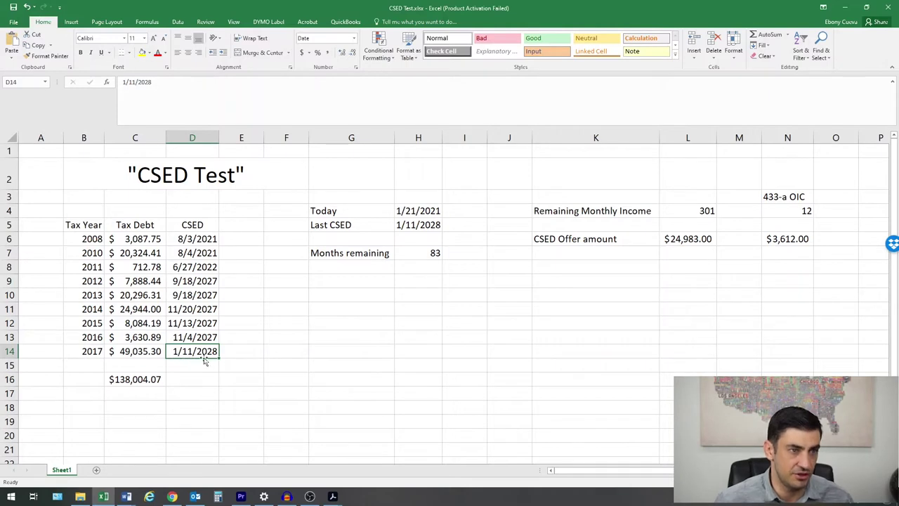
# Step: Review today's date and the months remaining against the tax year 2017 row, which holds the last CSED
pyautogui.click(418, 214)
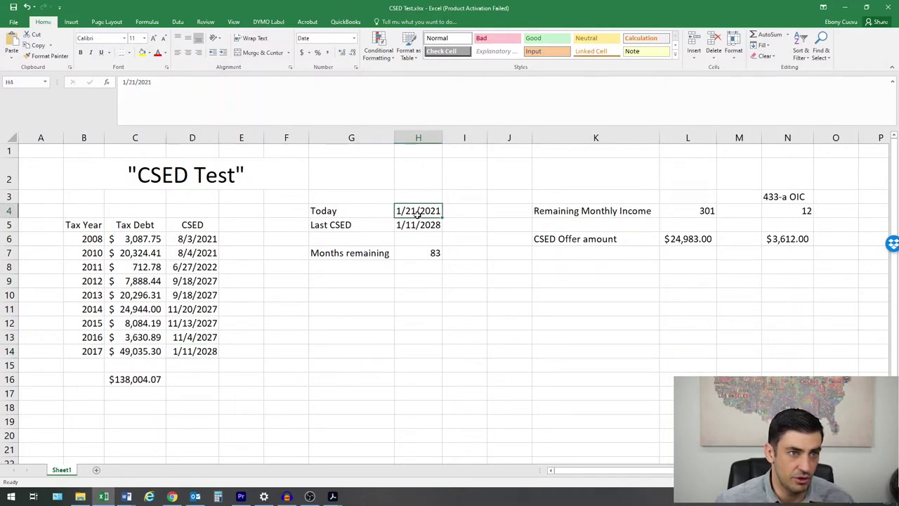
pyautogui.click(354, 254)
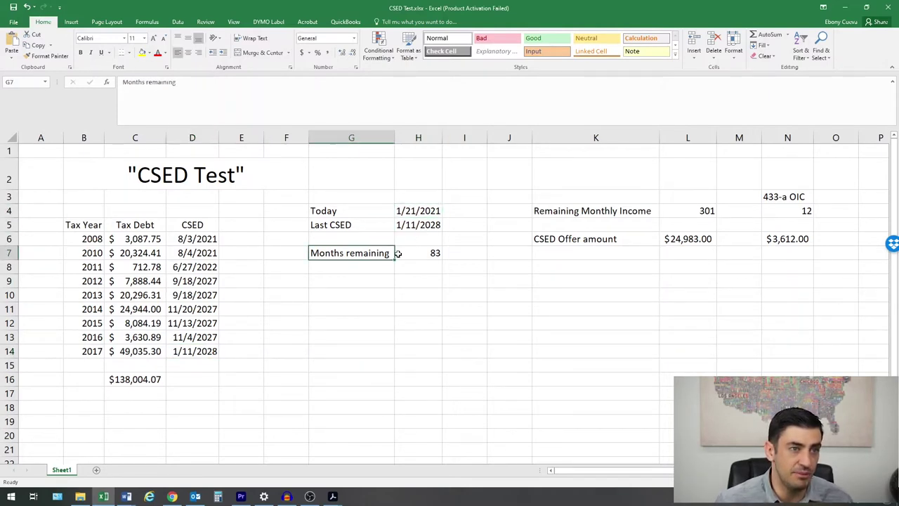
pyautogui.click(406, 257)
pyautogui.moveTo(89, 351); pyautogui.dragTo(202, 353)
pyautogui.click(388, 271)
pyautogui.click(412, 254)
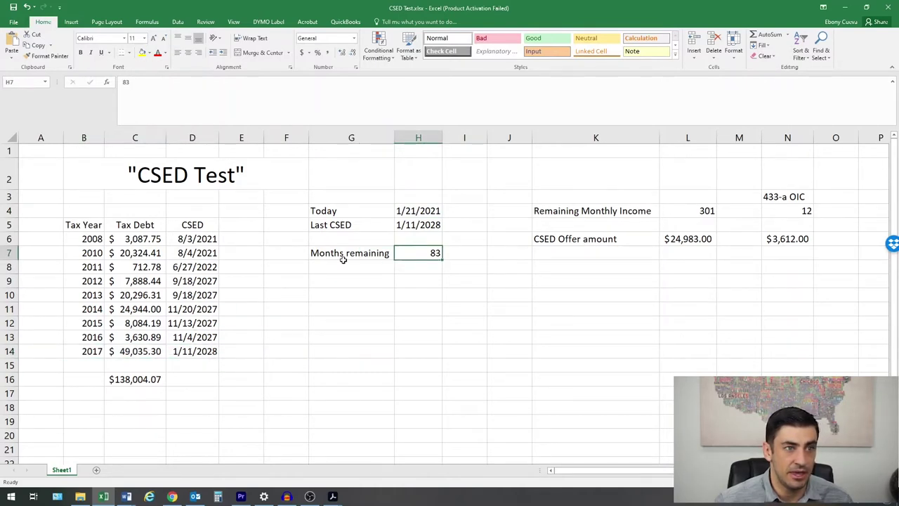
pyautogui.click(377, 257)
pyautogui.click(406, 255)
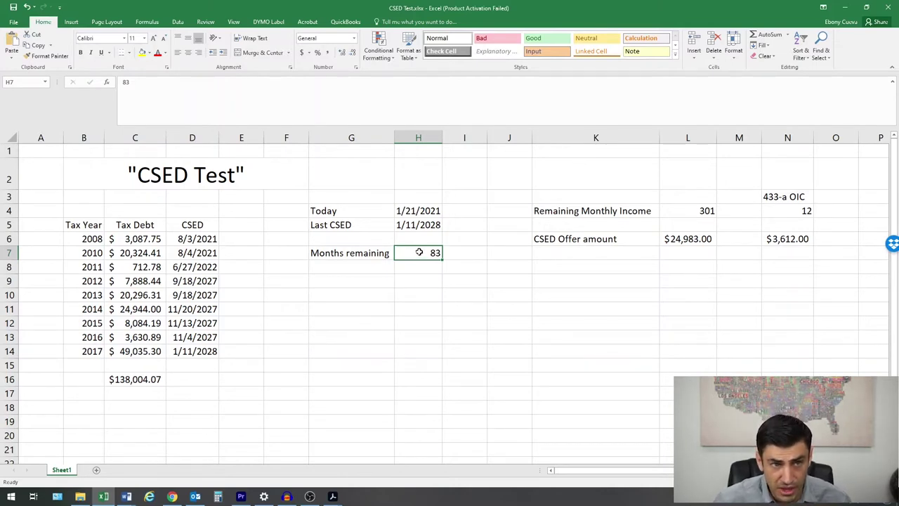
# Step: Check the Remaining Monthly Income label in the workbook against Box F and Box E on Form 433-A (OIC) in the browser
pyautogui.click(577, 214)
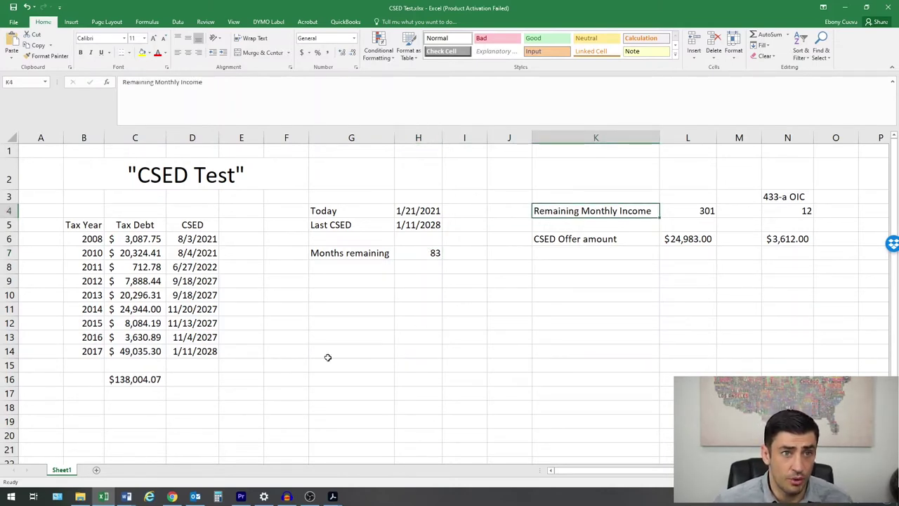
pyautogui.click(172, 496)
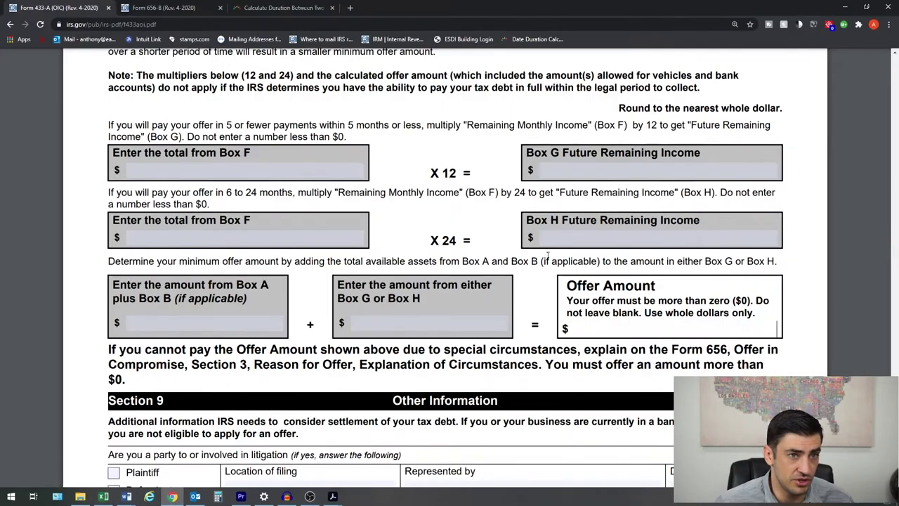
pyautogui.scroll(5, 720, 216)
pyautogui.scroll(2, 720, 216)
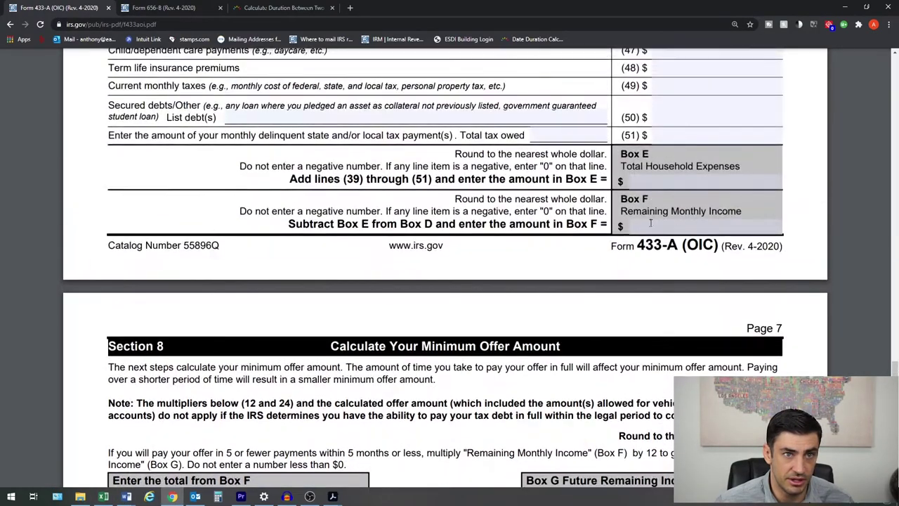
pyautogui.moveTo(743, 210); pyautogui.dragTo(647, 211)
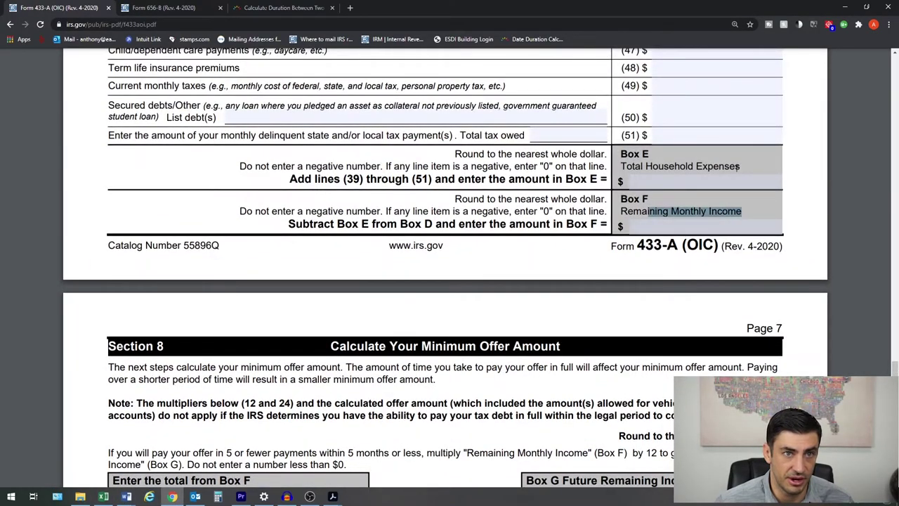
pyautogui.moveTo(739, 165); pyautogui.dragTo(665, 166)
pyautogui.click(664, 167)
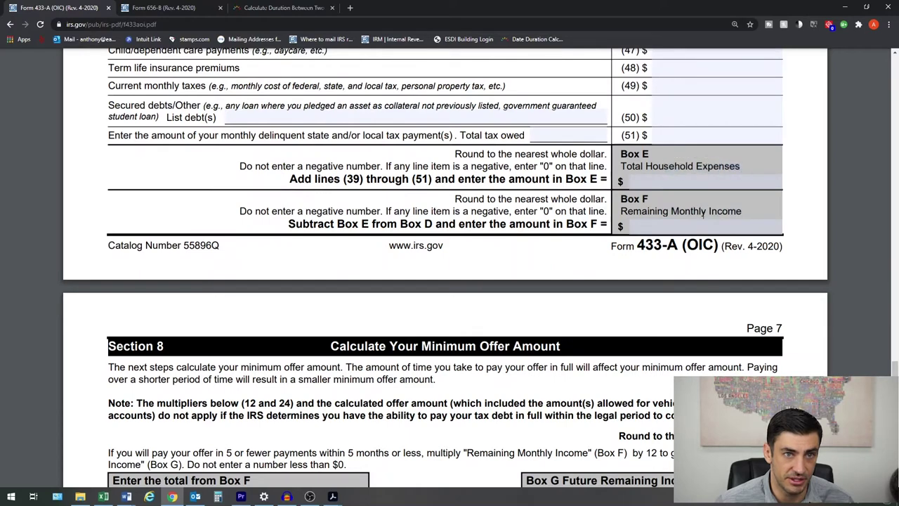
# Step: Return to the CSED Test workbook and trace the CSED offer amount from the months remaining and the remaining monthly income
pyautogui.click(847, 7)
pyautogui.click(421, 254)
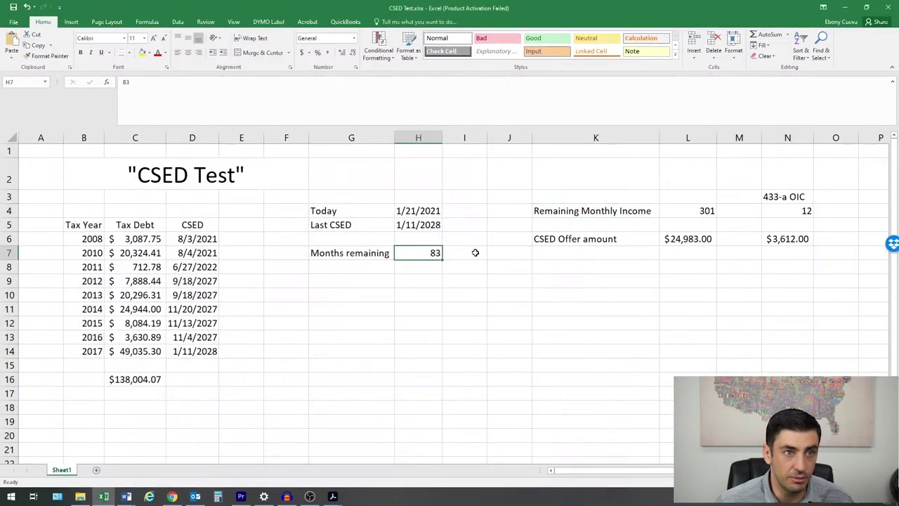
pyautogui.click(700, 210)
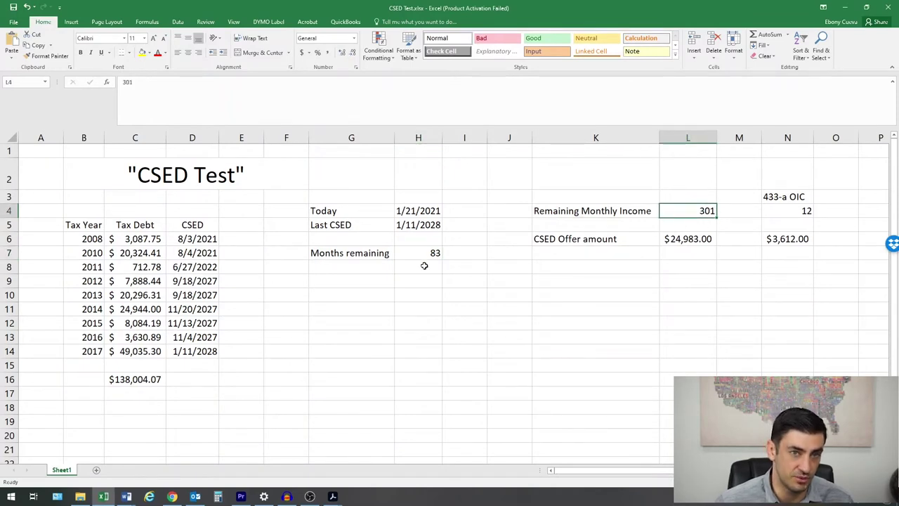
pyautogui.click(401, 254)
pyautogui.click(692, 239)
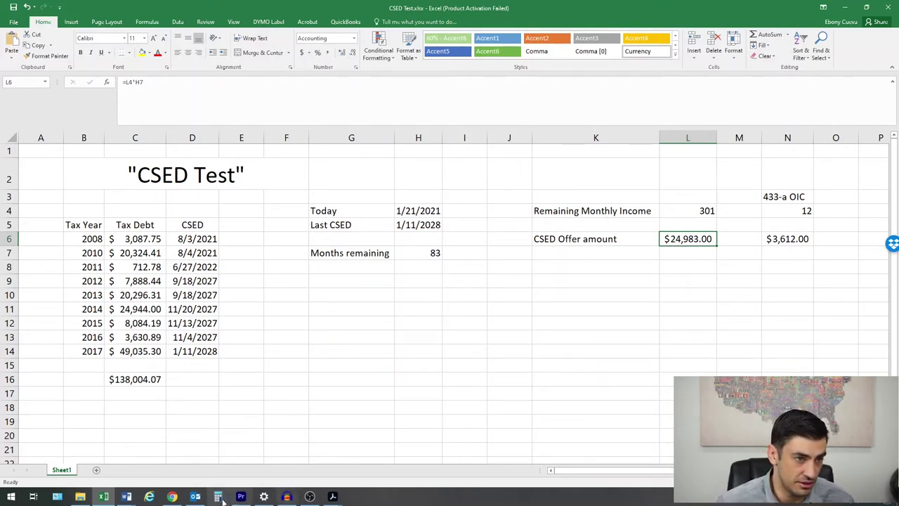
# Step: Switch back to Form 433-A (OIC) in the browser and highlight the X 12 multiplier beside Box G in Section 8
pyautogui.click(172, 496)
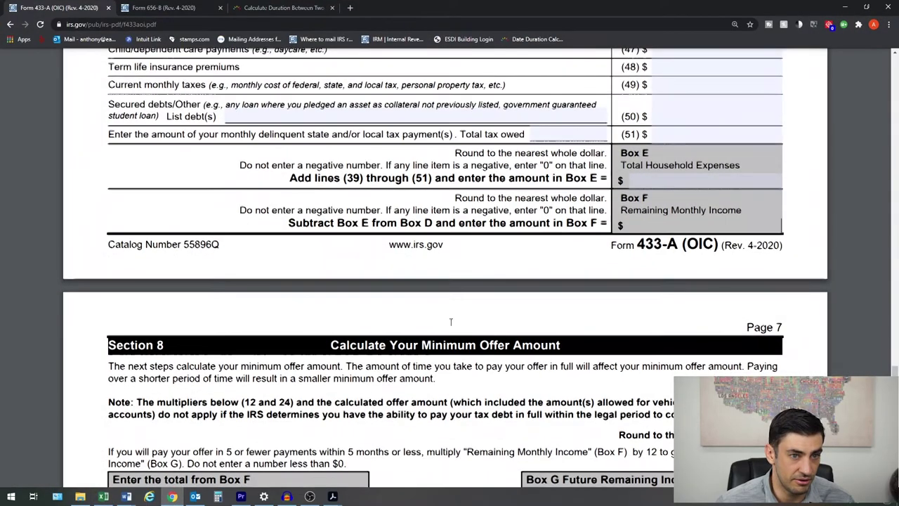
pyautogui.scroll(-5, 451, 322)
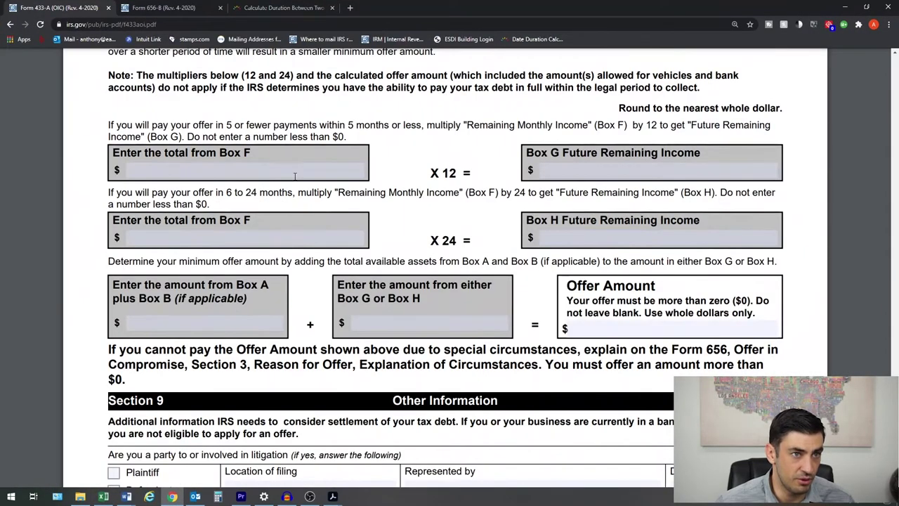
pyautogui.moveTo(458, 175); pyautogui.dragTo(424, 176)
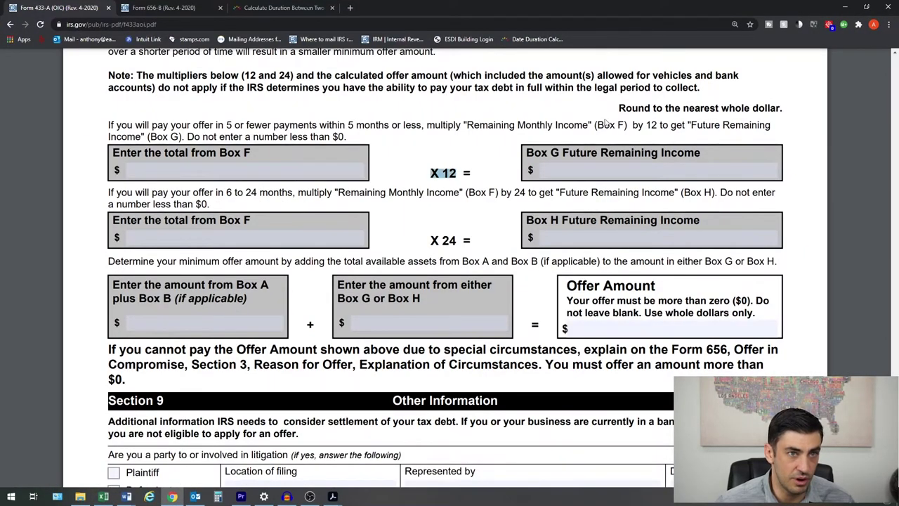
# Step: Return to the CSED Test workbook and compare the offer amount in the 433-a OIC column with the CSED offer amount
pyautogui.click(843, 6)
pyautogui.click(700, 214)
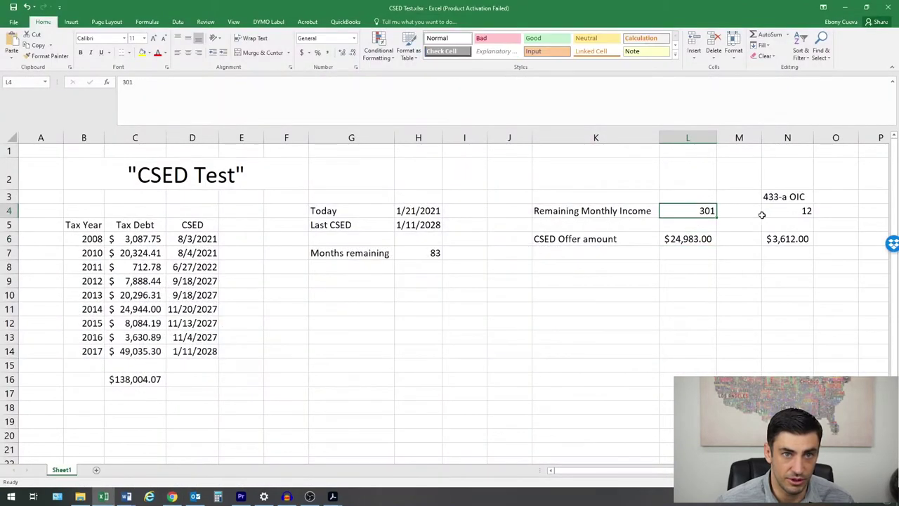
pyautogui.click(769, 213)
pyautogui.click(790, 243)
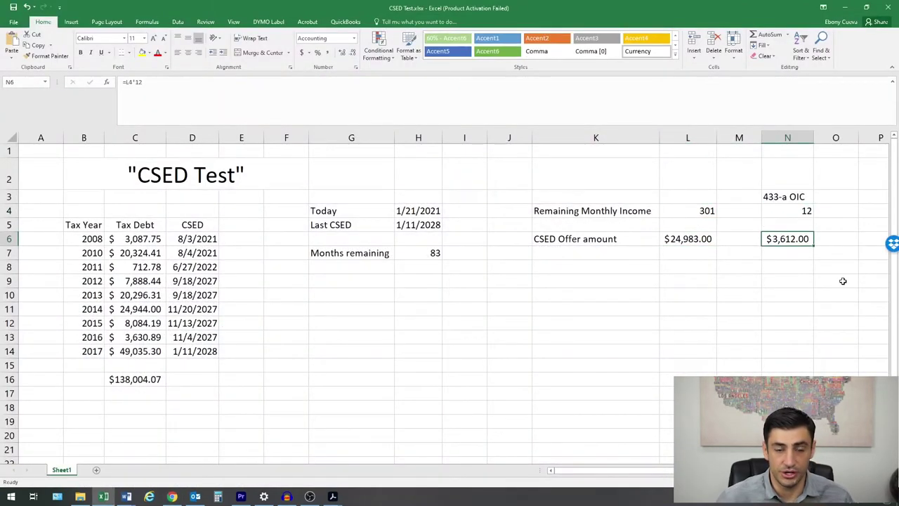
pyautogui.click(669, 238)
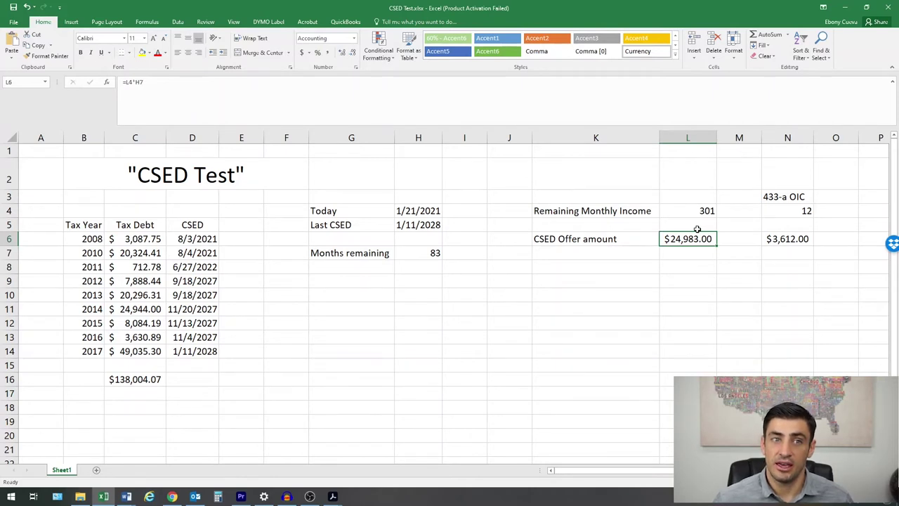
pyautogui.click(776, 246)
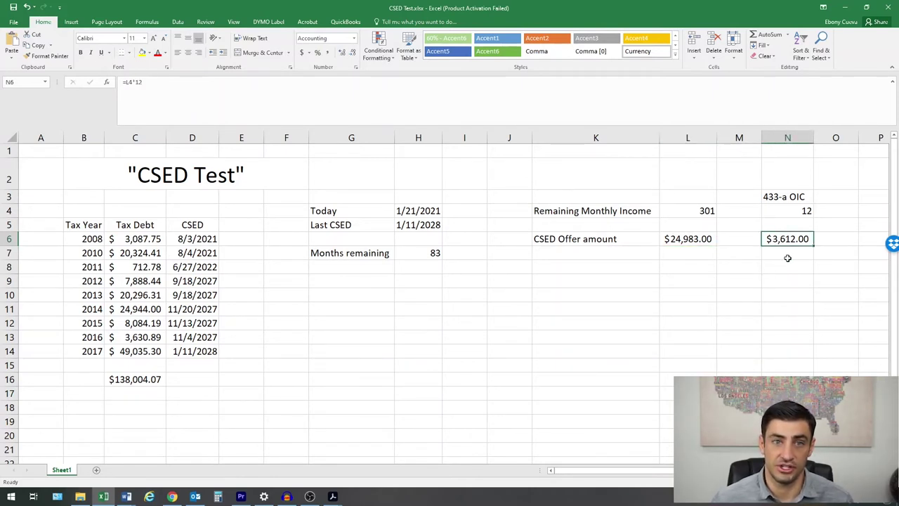
# Step: Review the inputs behind the CSED offer amount: remaining monthly income, months remaining and the tax year 2017 row
pyautogui.click(712, 243)
pyautogui.click(708, 212)
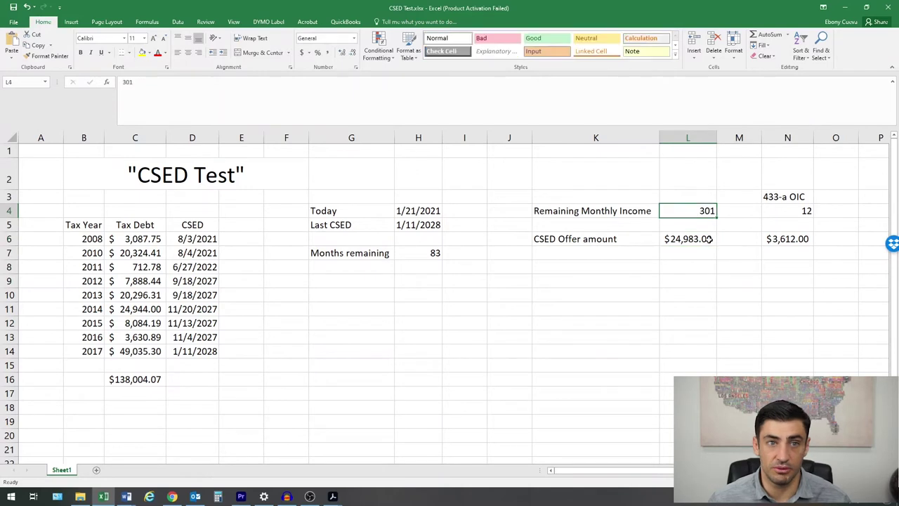
pyautogui.click(435, 255)
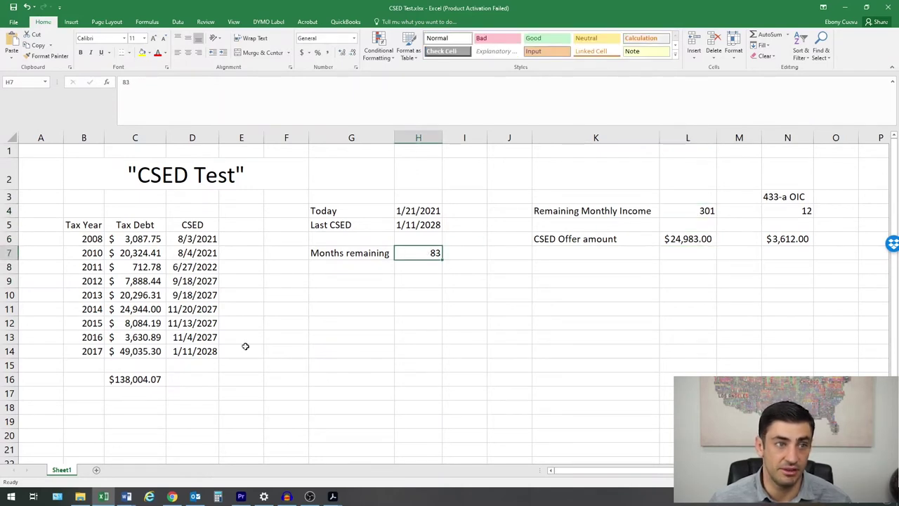
pyautogui.moveTo(184, 356); pyautogui.dragTo(81, 352)
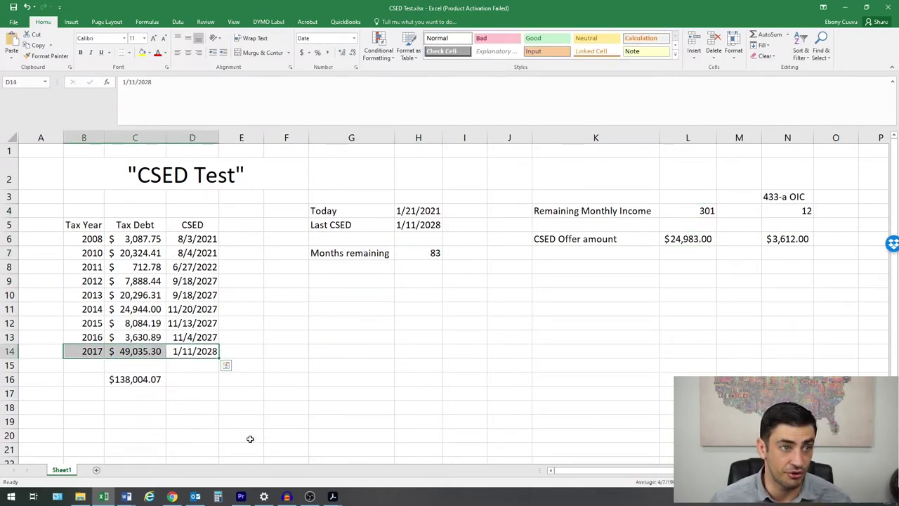
# Step: Compare the CSED offer amount with the total tax debt, ending on the offer amount in the 433-a OIC column
pyautogui.click(695, 243)
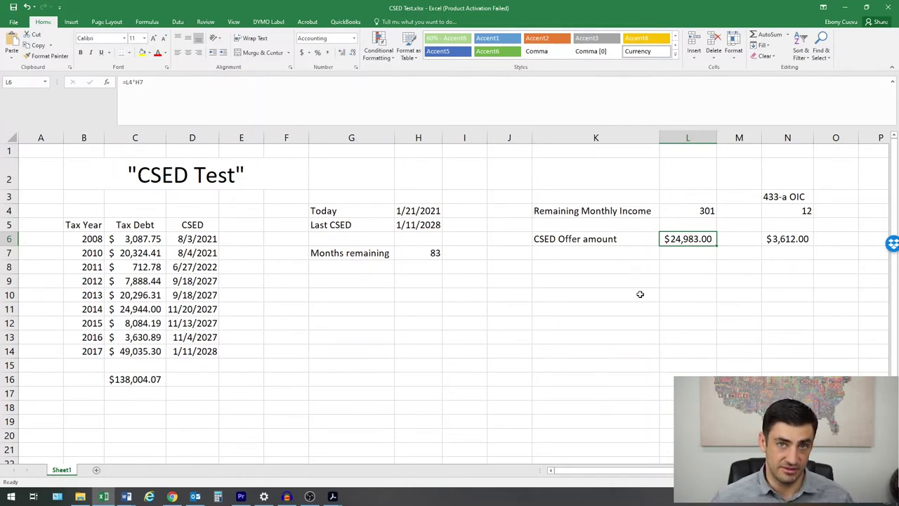
pyautogui.click(141, 381)
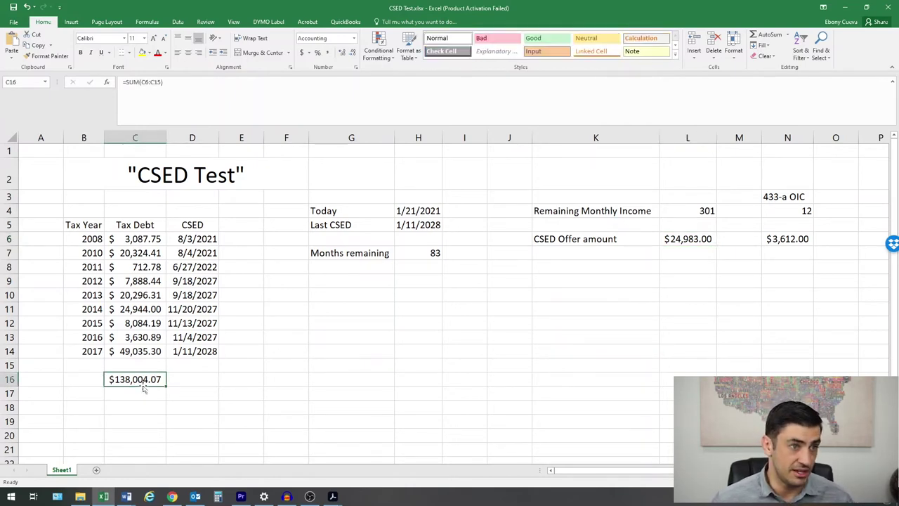
pyautogui.click(679, 241)
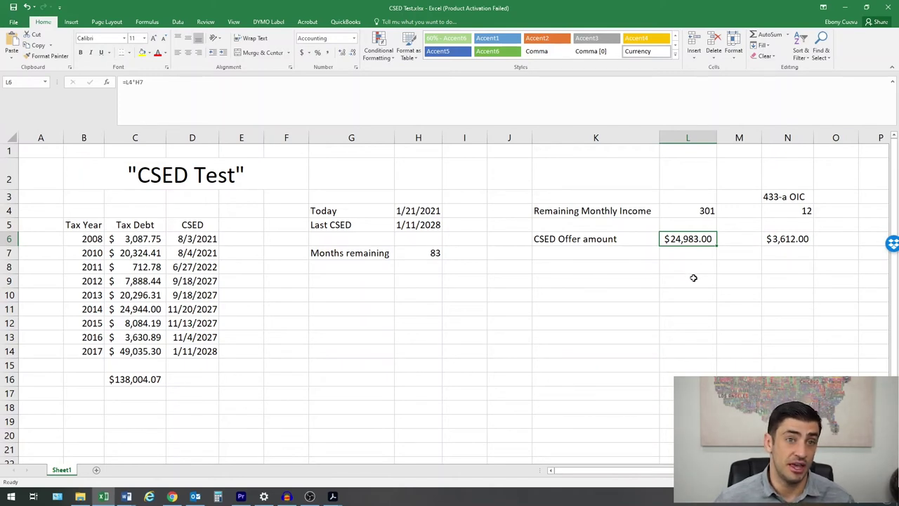
pyautogui.click(112, 379)
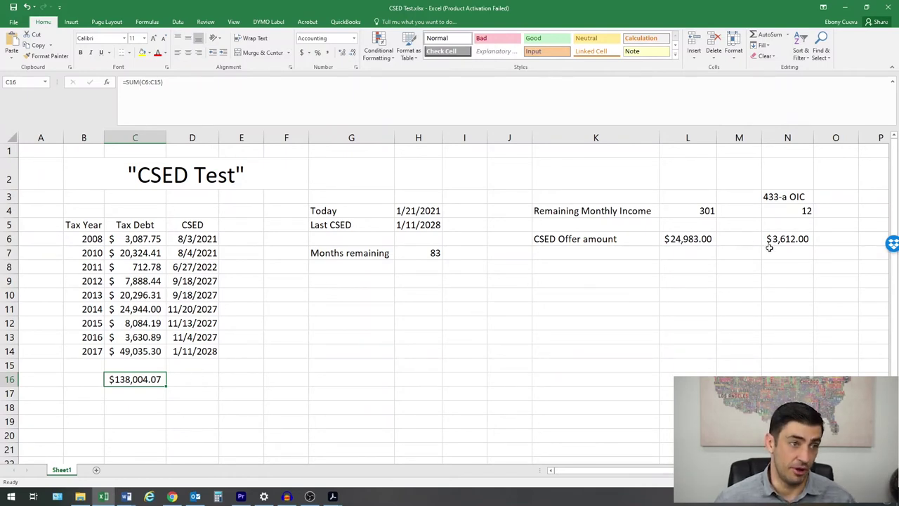
pyautogui.click(792, 243)
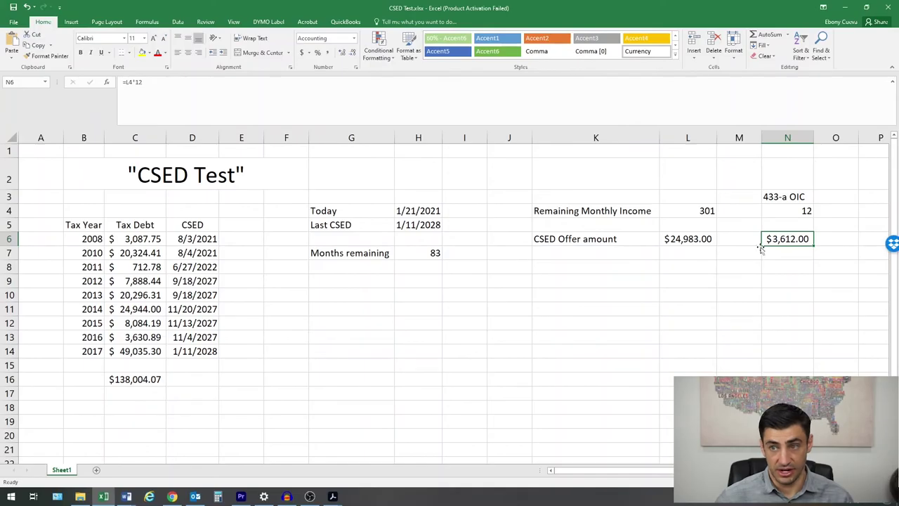